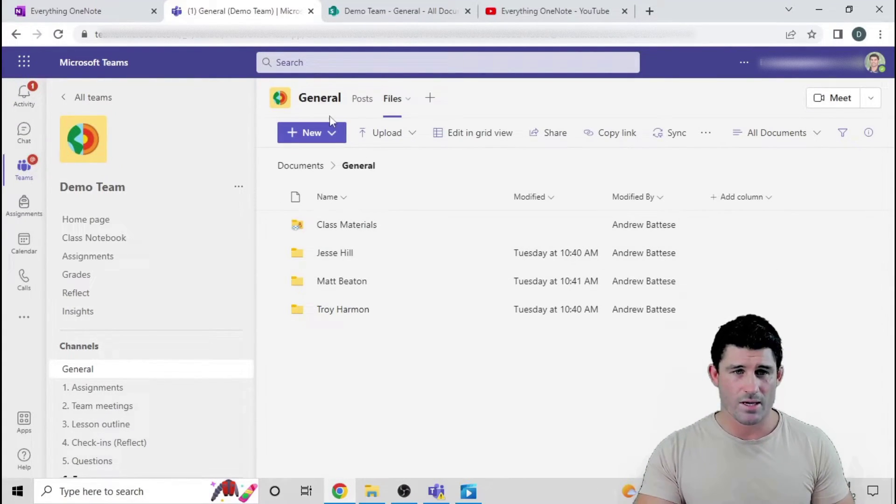
Step: Open the General channel's files library in SharePoint from the Teams Files tab's more options
left_click(332, 134)
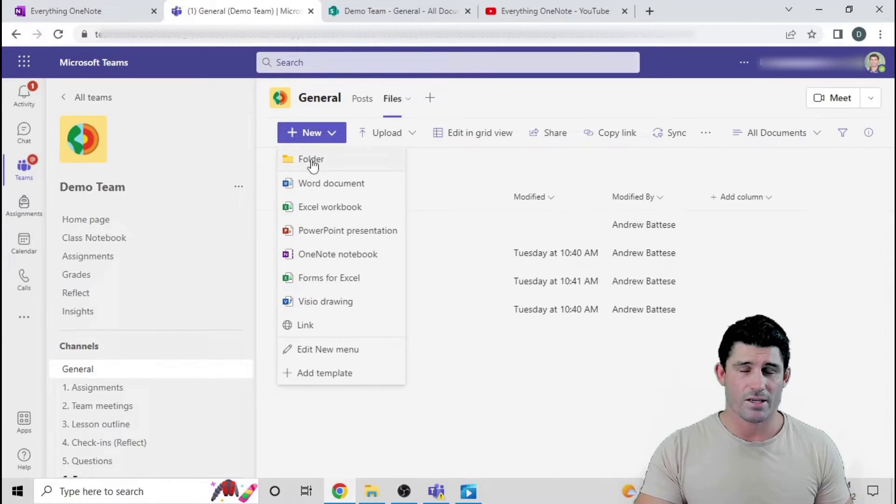
left_click(499, 368)
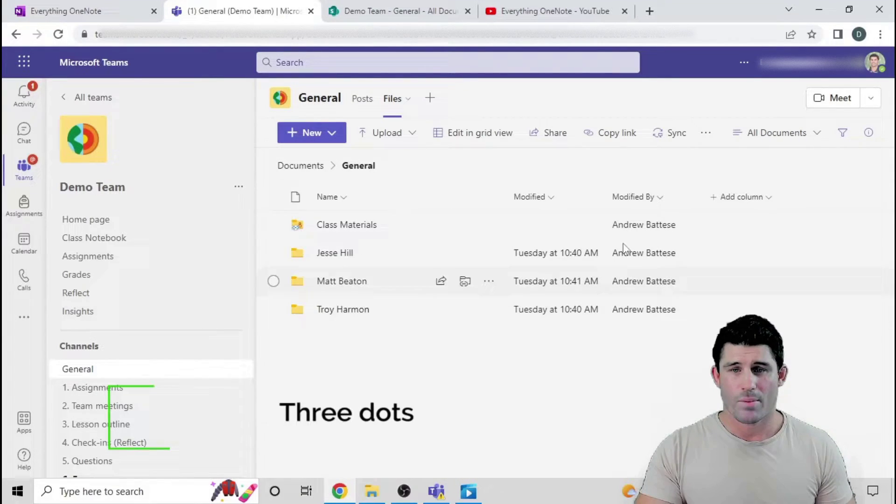
left_click(707, 136)
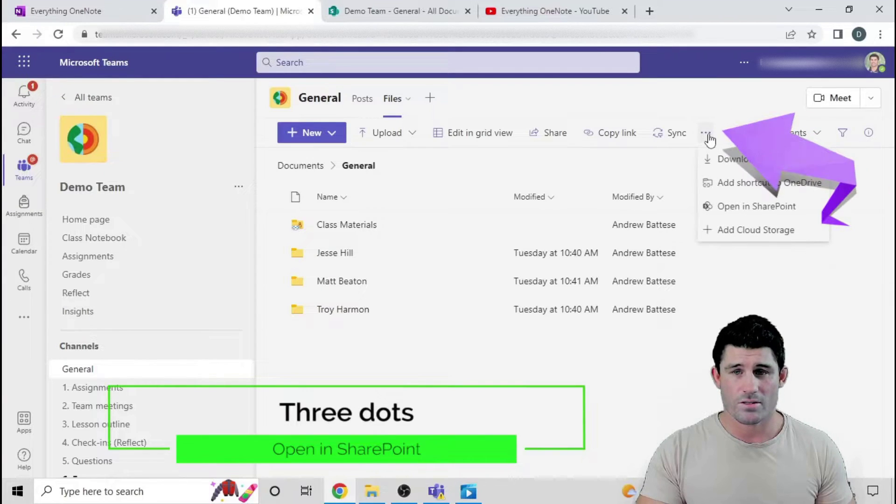
left_click(732, 207)
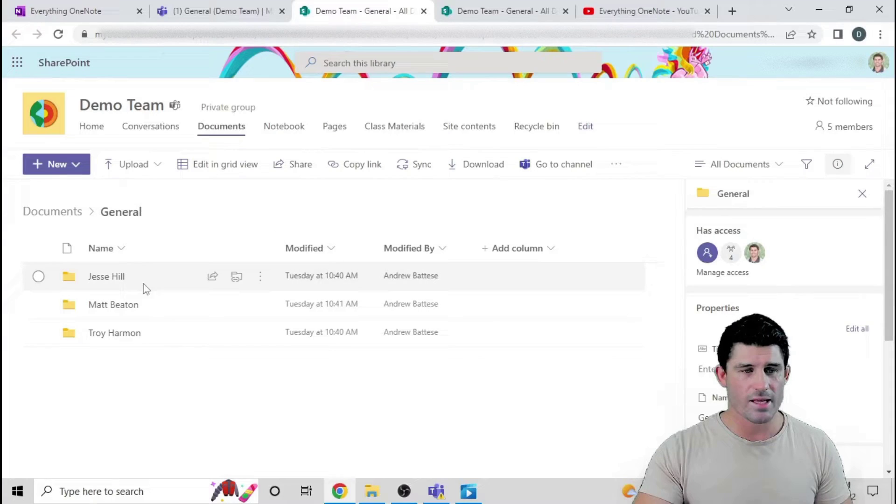
Step: Create a new folder in the General library named with the student's full name
left_click(80, 169)
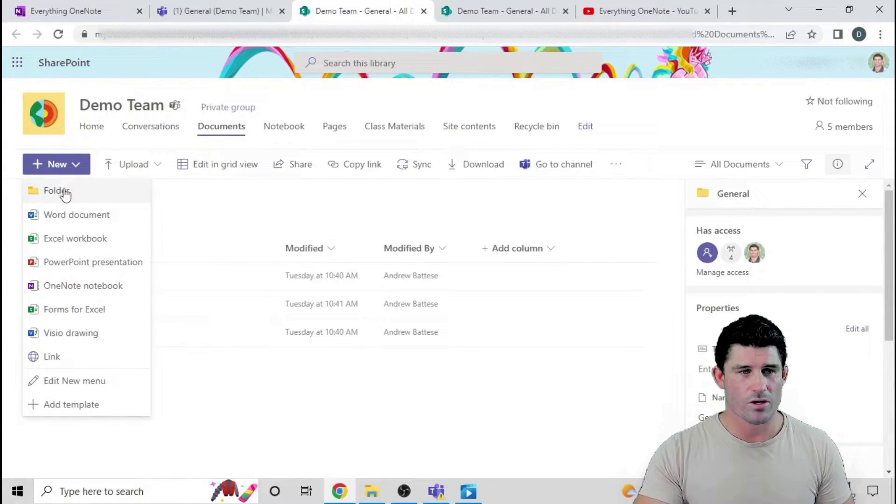
left_click(62, 191)
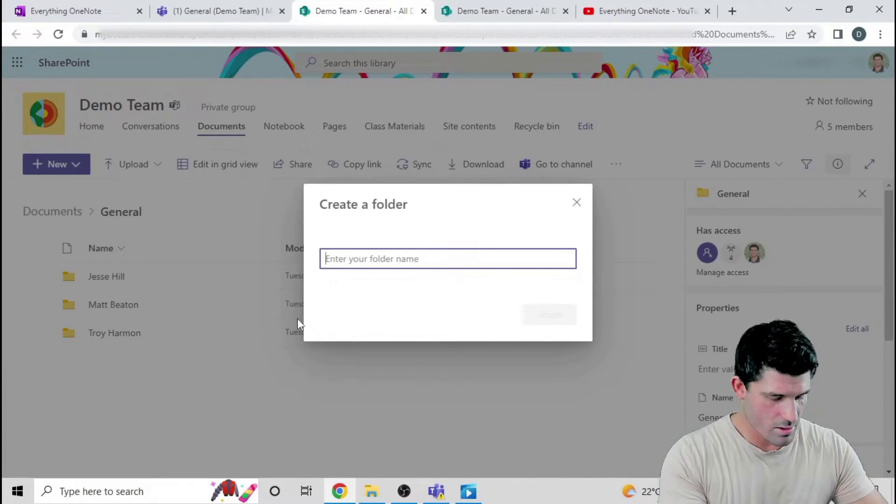
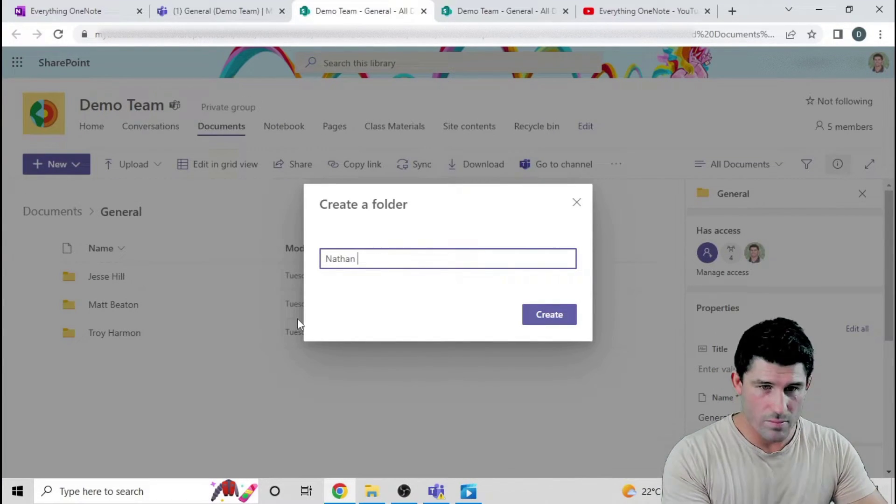
key("Return")
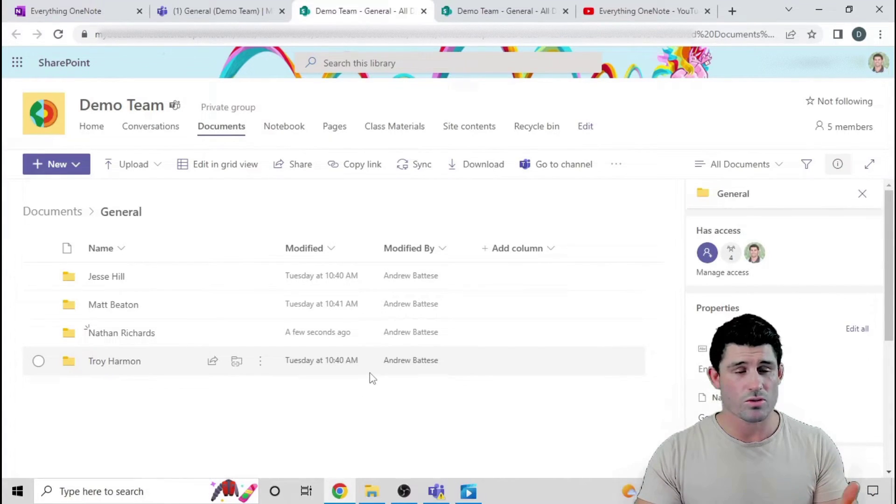
Step: Stop sharing the new student folder with Demo Team Members and confirm the removal
left_click(38, 332)
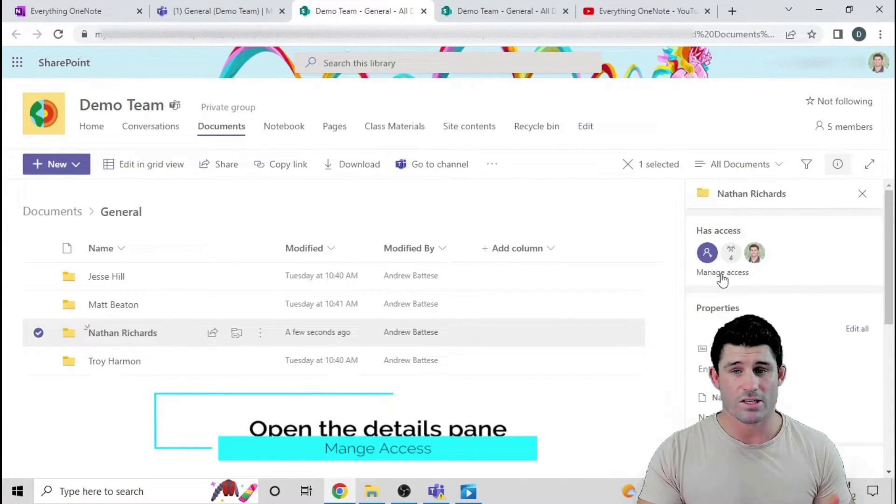
left_click(721, 275)
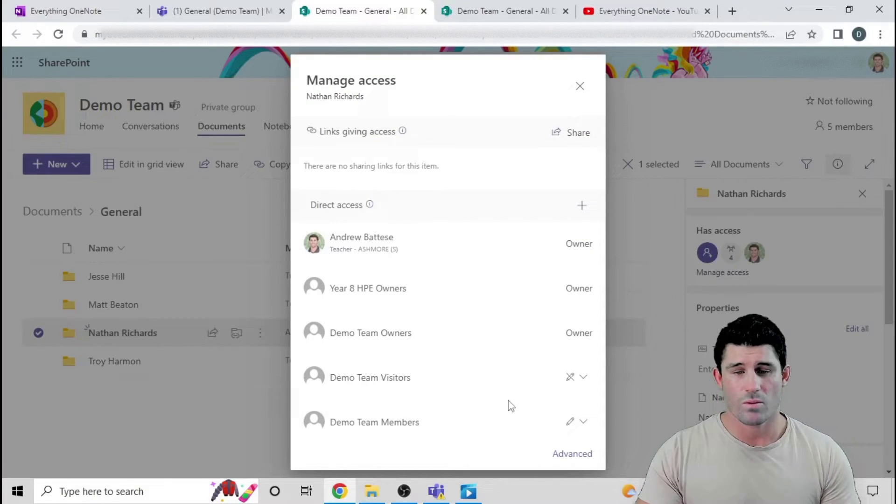
left_click(585, 424)
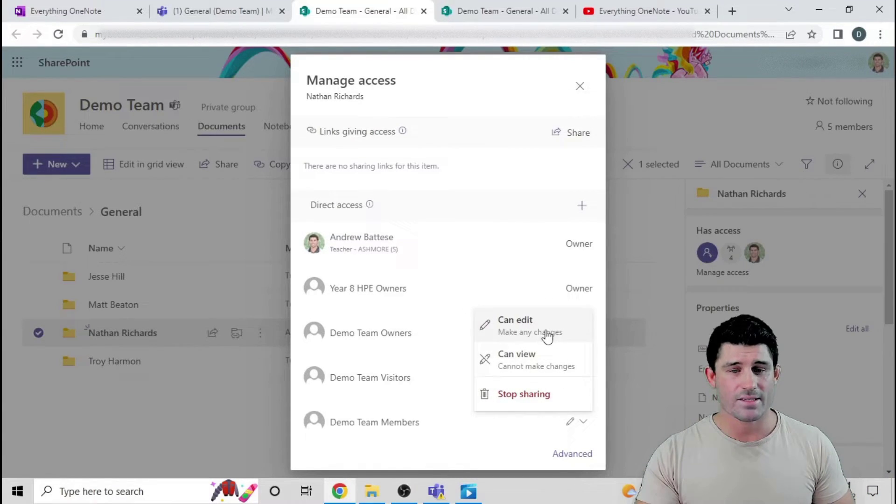
left_click(526, 396)
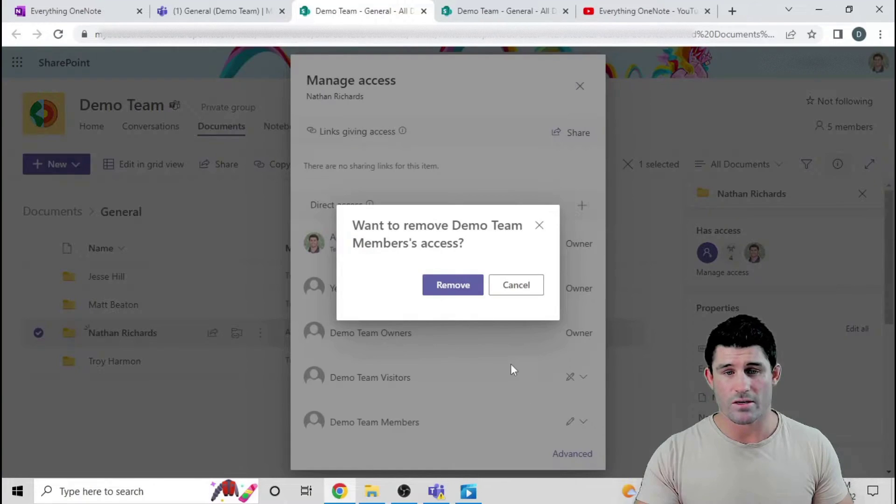
left_click(445, 289)
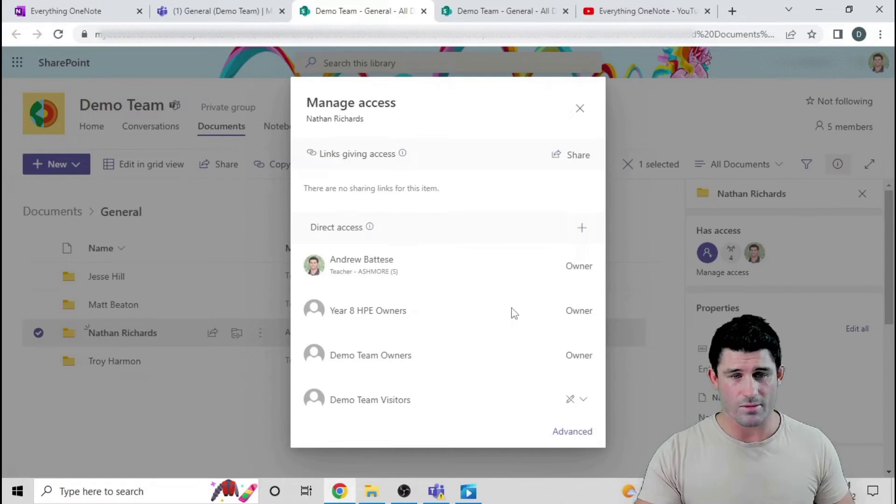
Step: Grant the student direct access to their own folder without notifying them
left_click(583, 233)
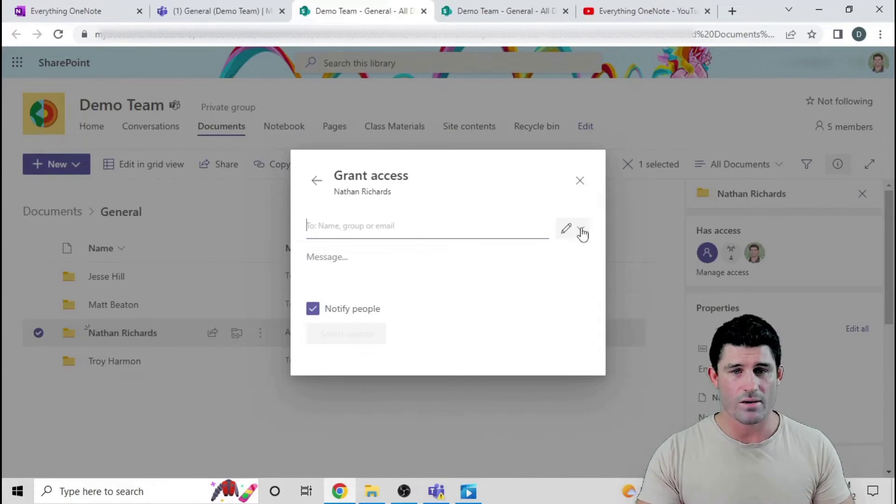
left_click(326, 234)
type("nath")
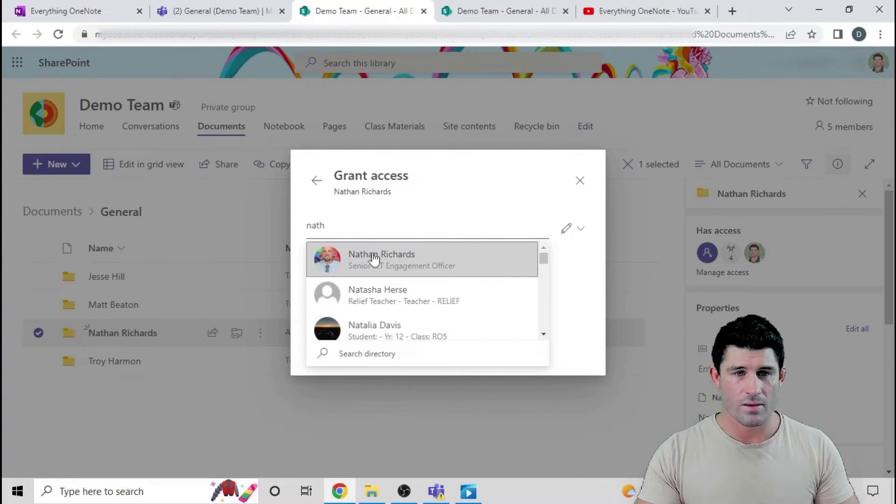
left_click(373, 258)
left_click(312, 320)
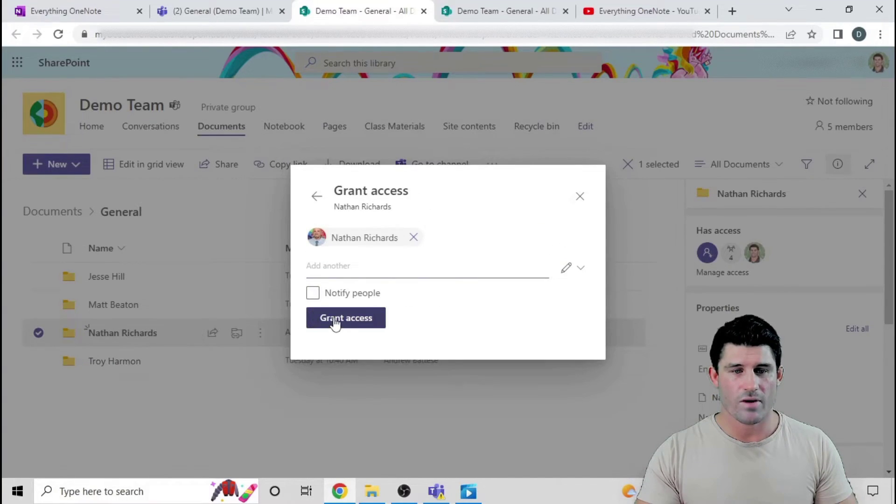
left_click(345, 318)
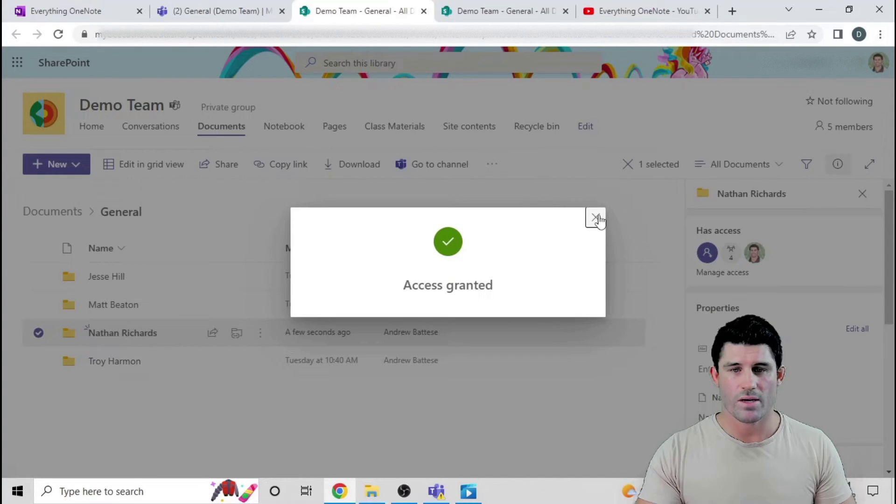
left_click(595, 218)
Step: Verify in Manage access that the student's permission stays on Can edit
left_click(716, 274)
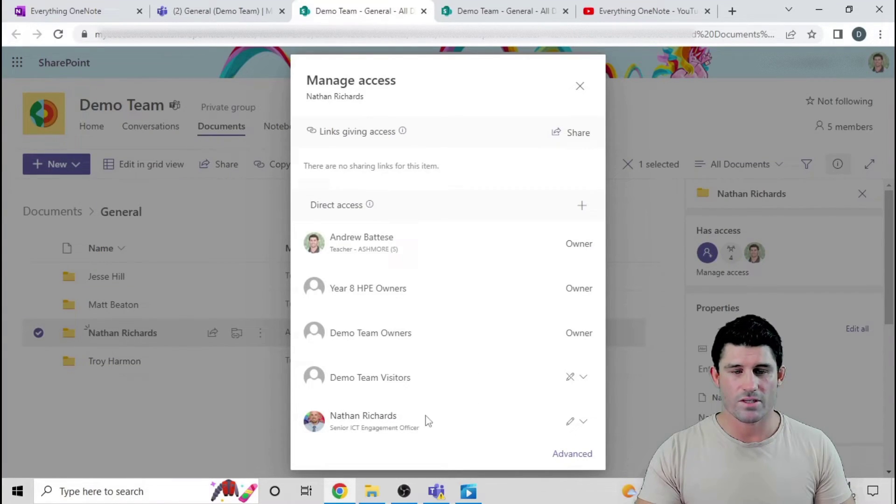
left_click(577, 421)
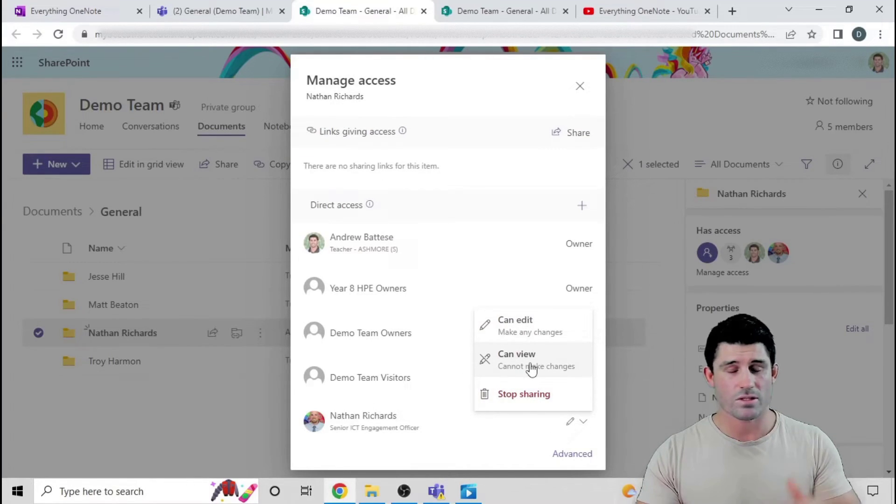
left_click(498, 455)
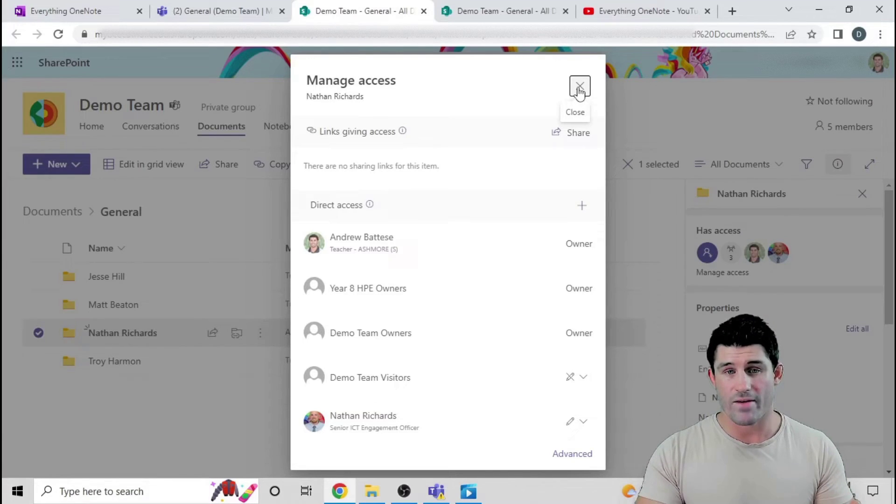
Step: Select the next student's folder and bring up its access list
left_click(579, 89)
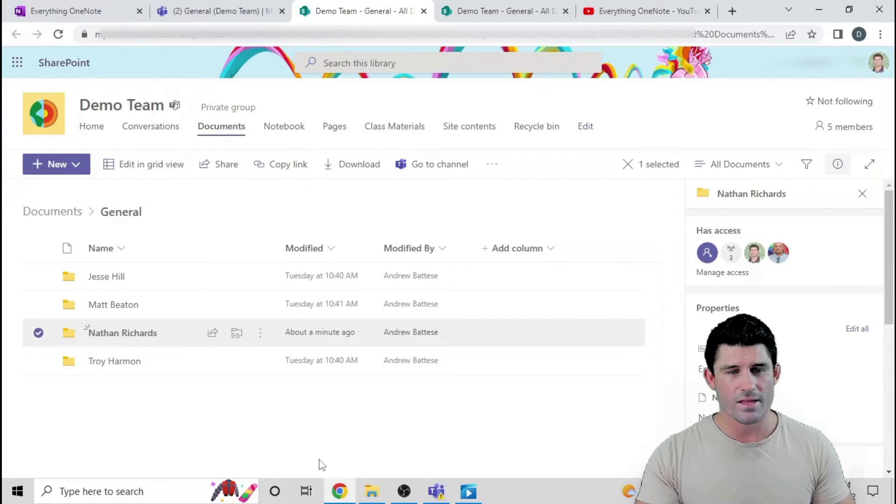
left_click(38, 333)
left_click(38, 361)
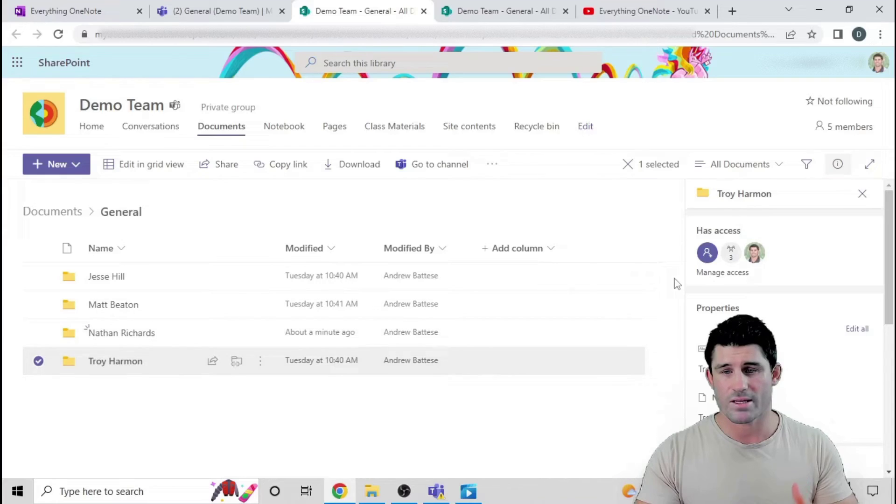
left_click(700, 274)
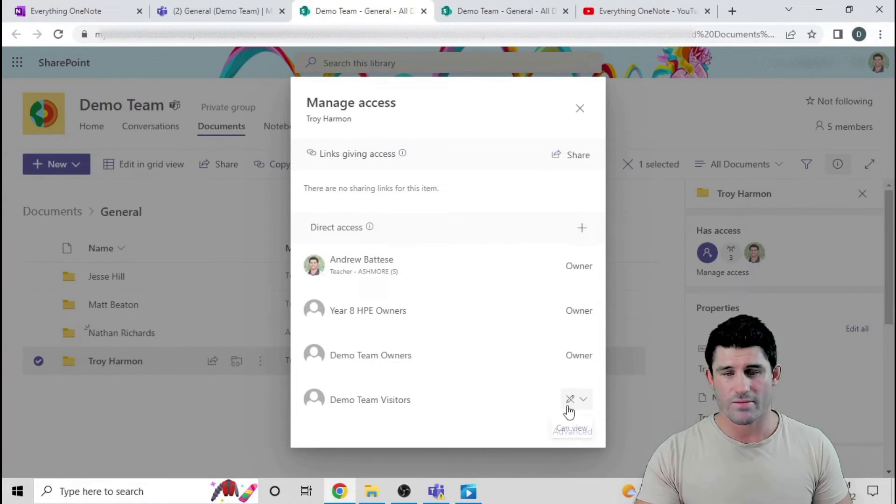
Step: Grant that student direct access to the folder with Notify people turned off
left_click(582, 229)
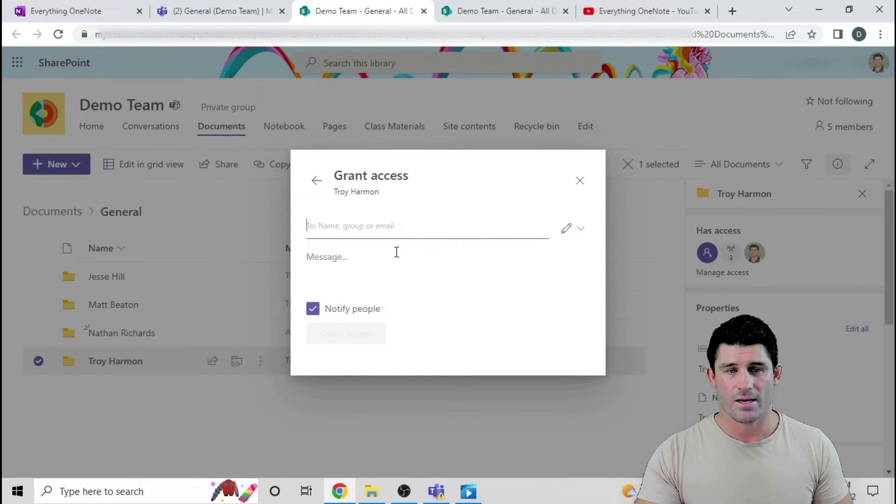
type("tr")
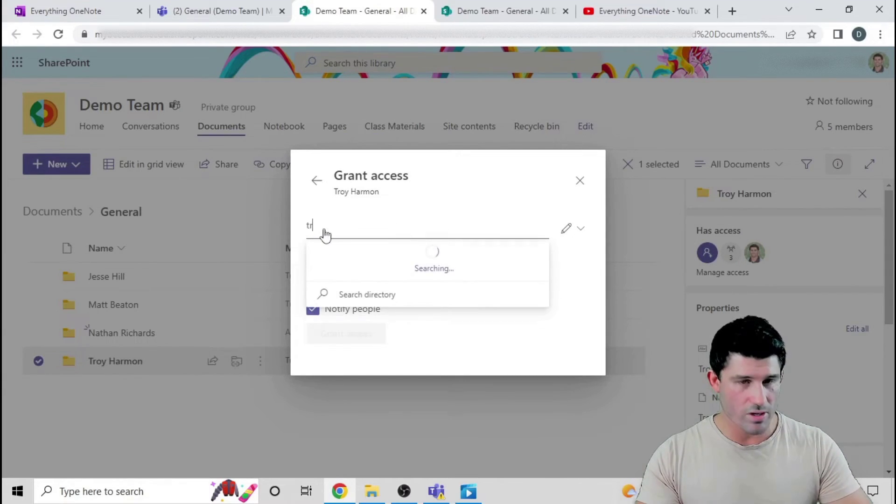
left_click(386, 294)
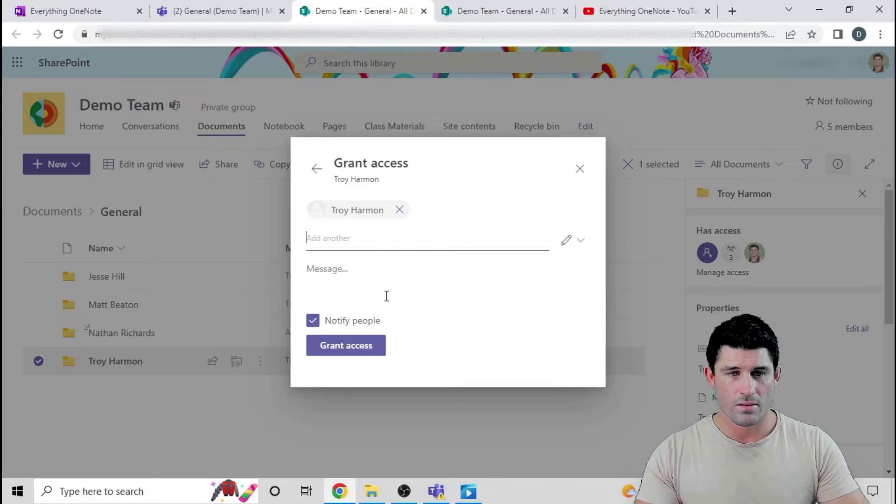
left_click(313, 319)
left_click(343, 321)
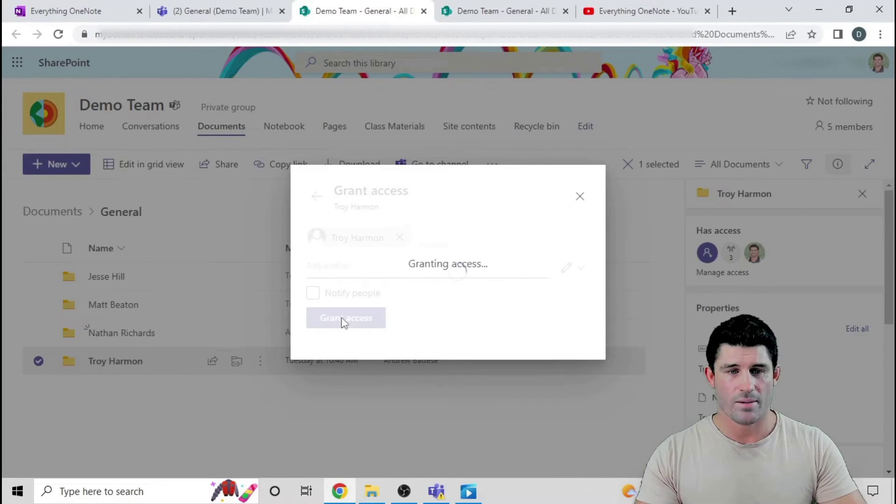
left_click(593, 217)
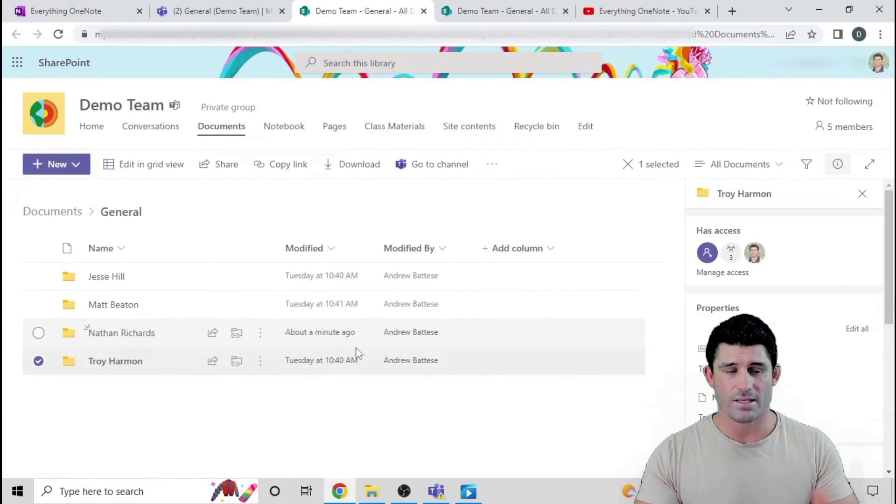
Step: In Teams, open a student folder to confirm it is empty, then return to General
left_click(38, 362)
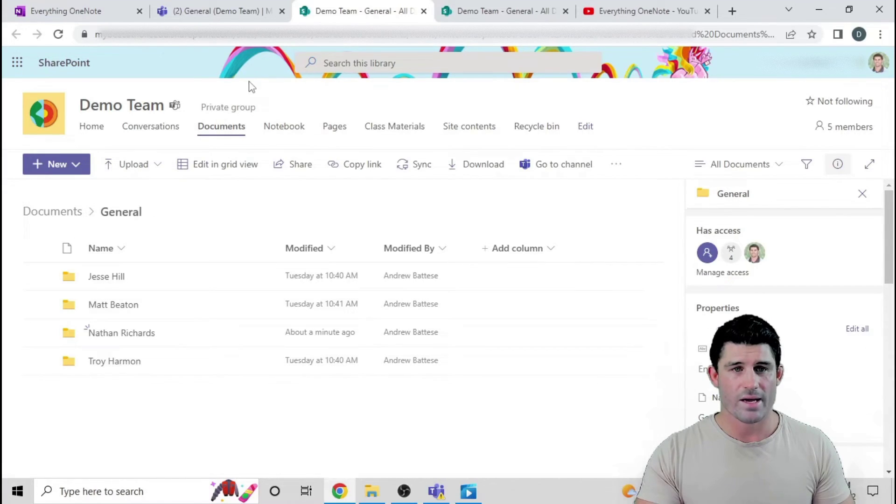
left_click(219, 13)
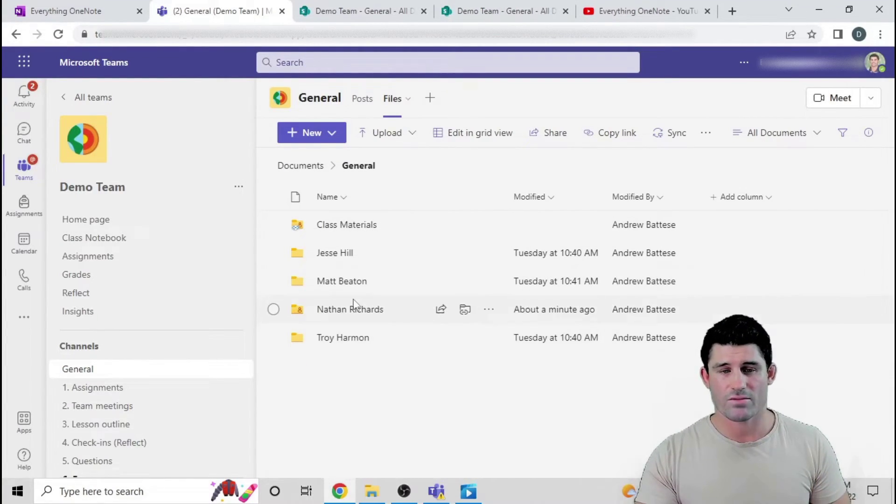
left_click(340, 310)
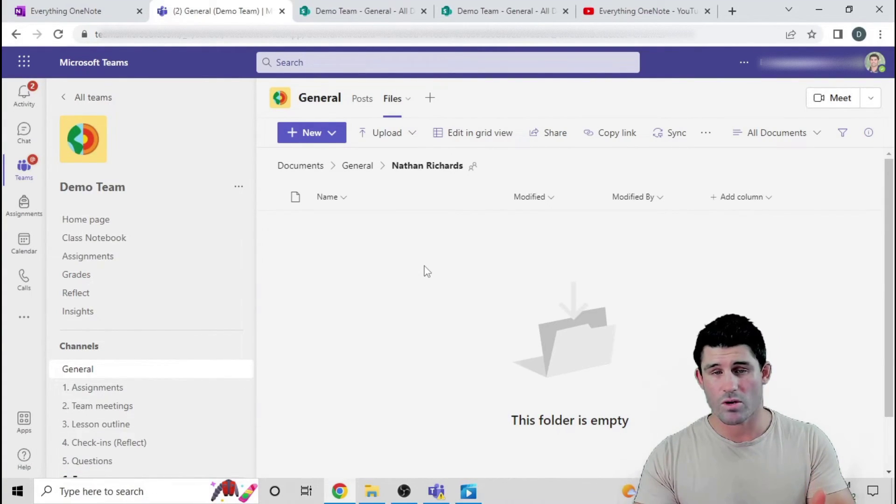
left_click(356, 166)
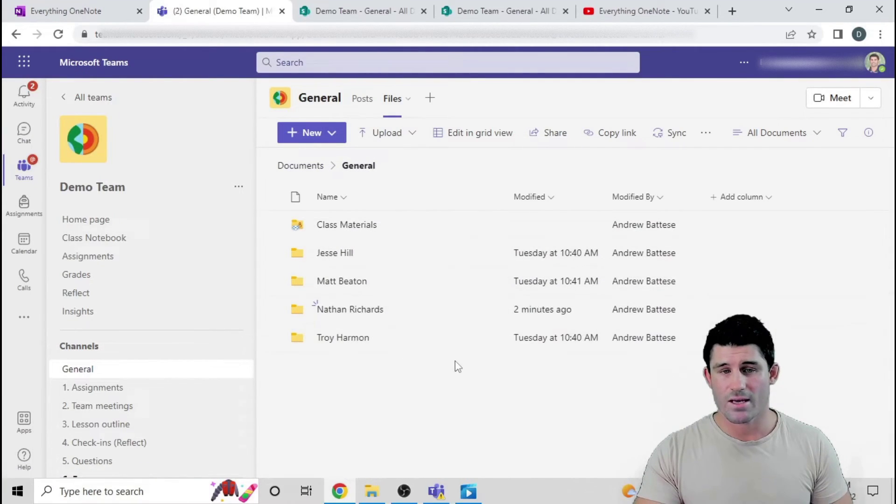